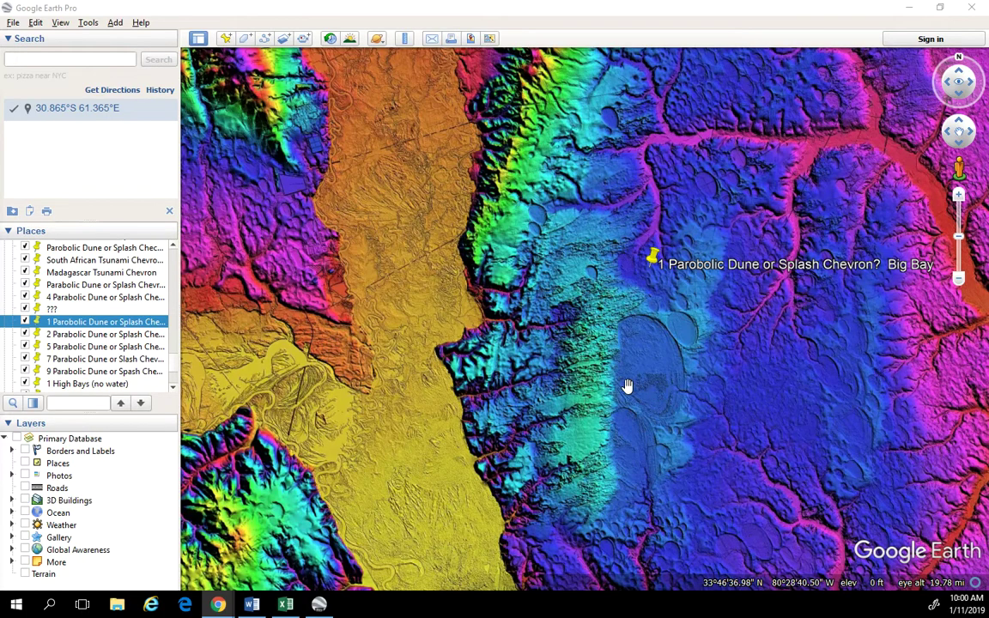
Zoom in on the Big Bay chevron placemark from about 19.8 mi to 11.9 mi eye altitude
scroll(629, 387, "up", 3)
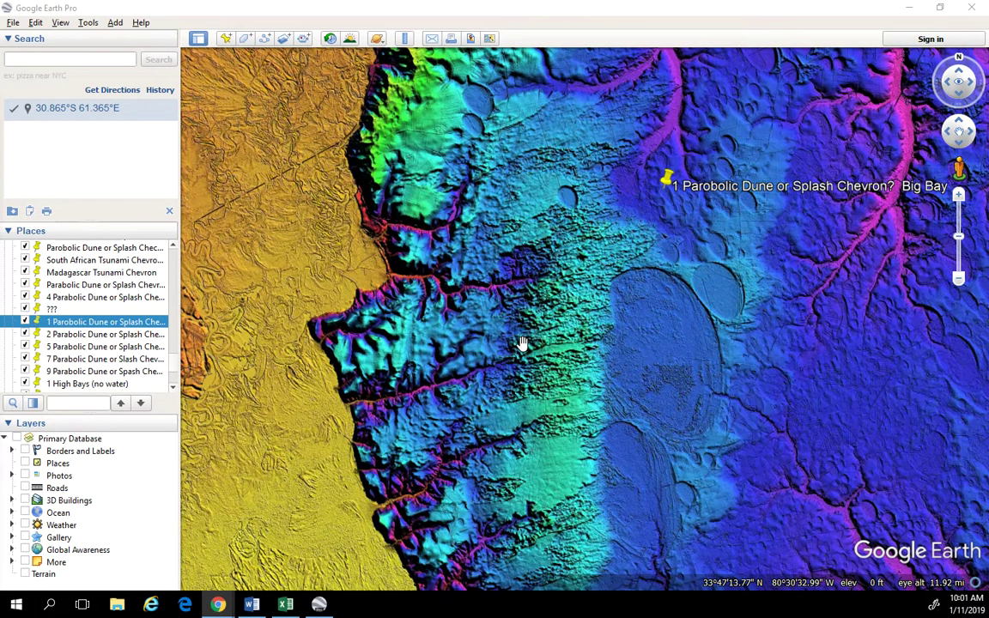
Fly to placemark '2 Parabolic Dune or Splash Chevron' and recentre the view on its surrounding bays
double_click(86, 335)
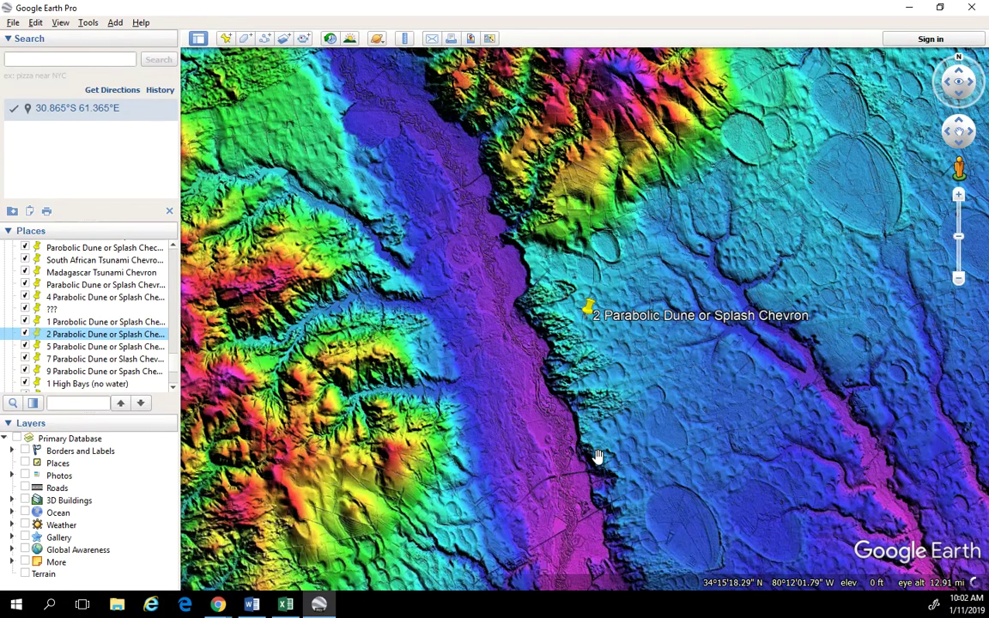
left_click_drag(591, 456, 589, 397)
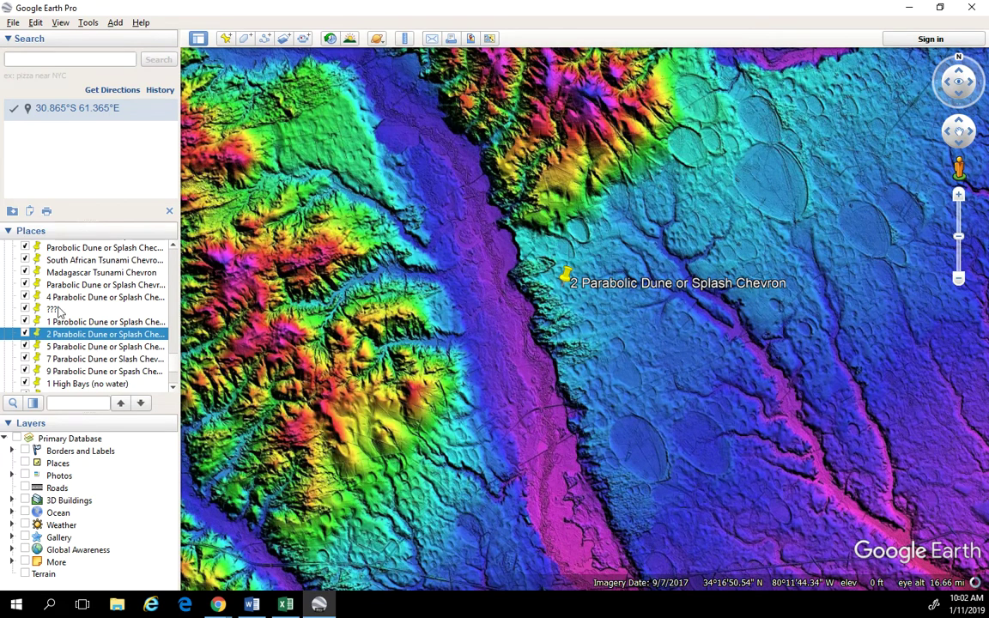
Fly to placemark '3 Parabolic Dune or Splash Cheveron' beside the river floodplain
scroll(88, 364, "down", 1)
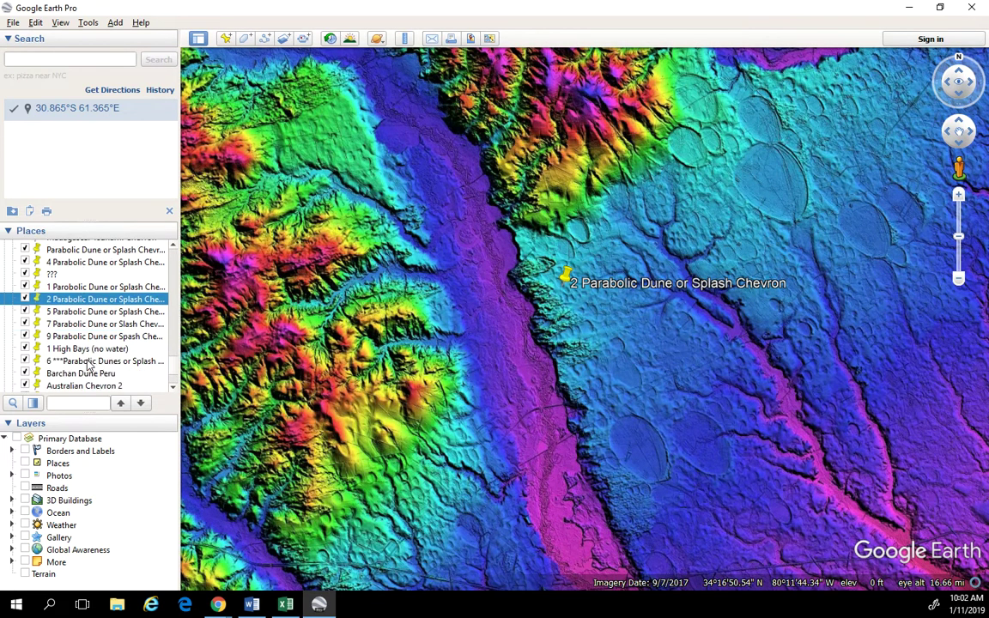
scroll(89, 365, "up", 3)
double_click(79, 307)
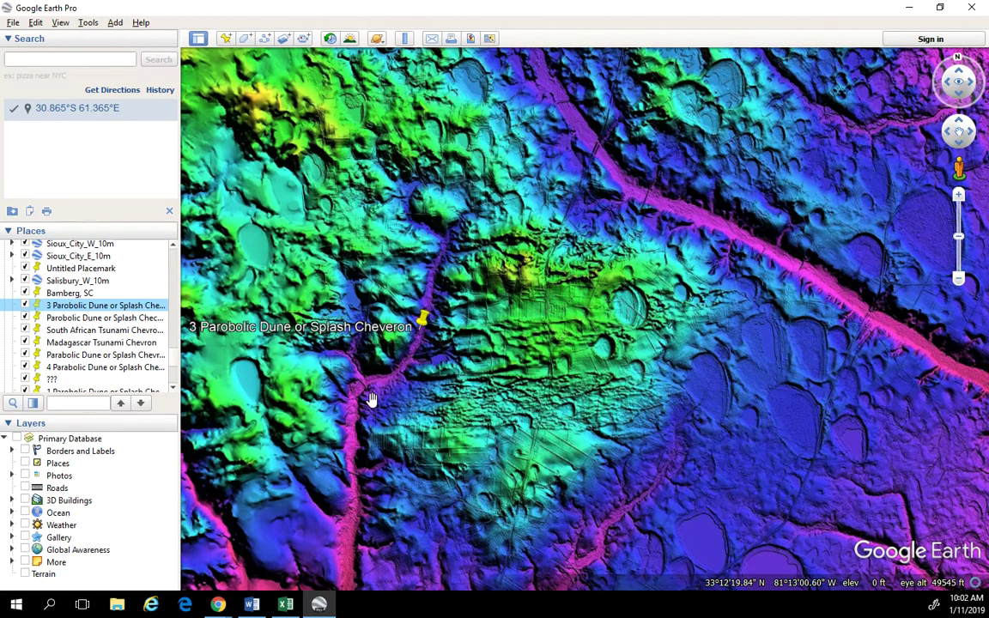
Measure the deposit beside placemark 3 at about 3.52 miles with the Ruler, then zoom in
left_click(405, 39)
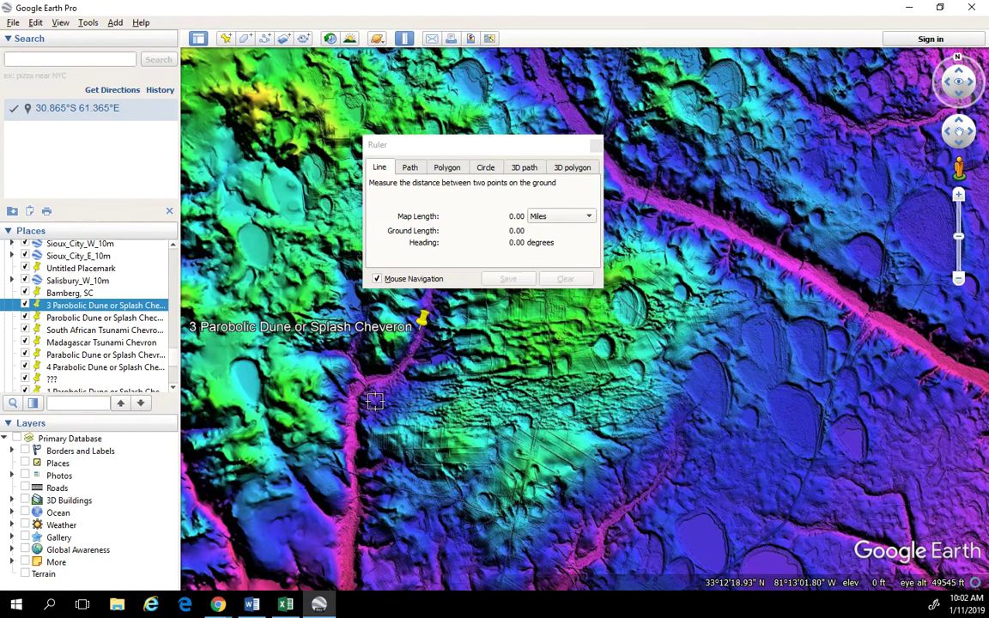
left_click(360, 402)
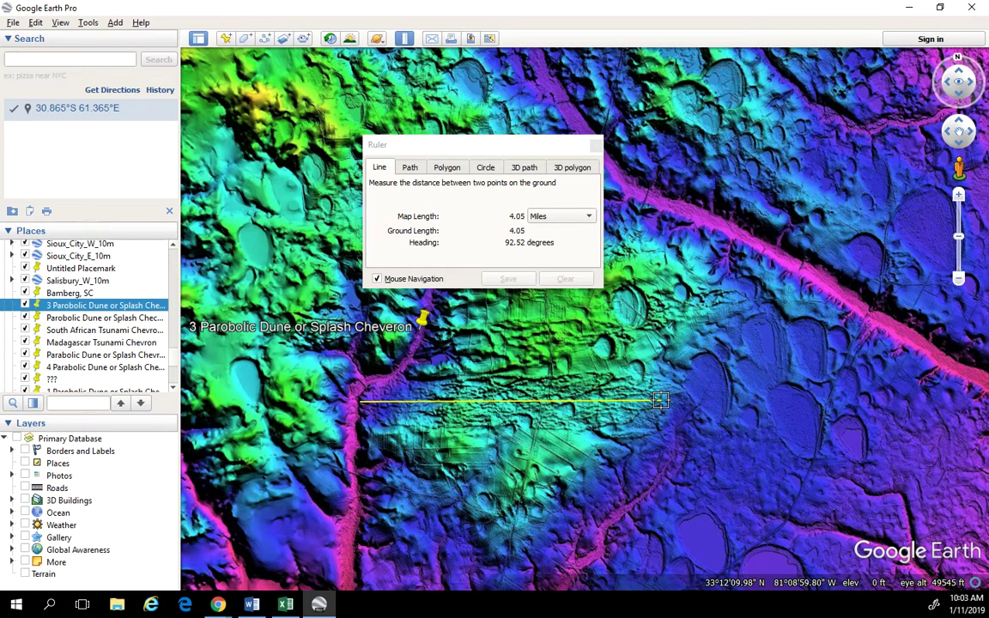
left_click(596, 144)
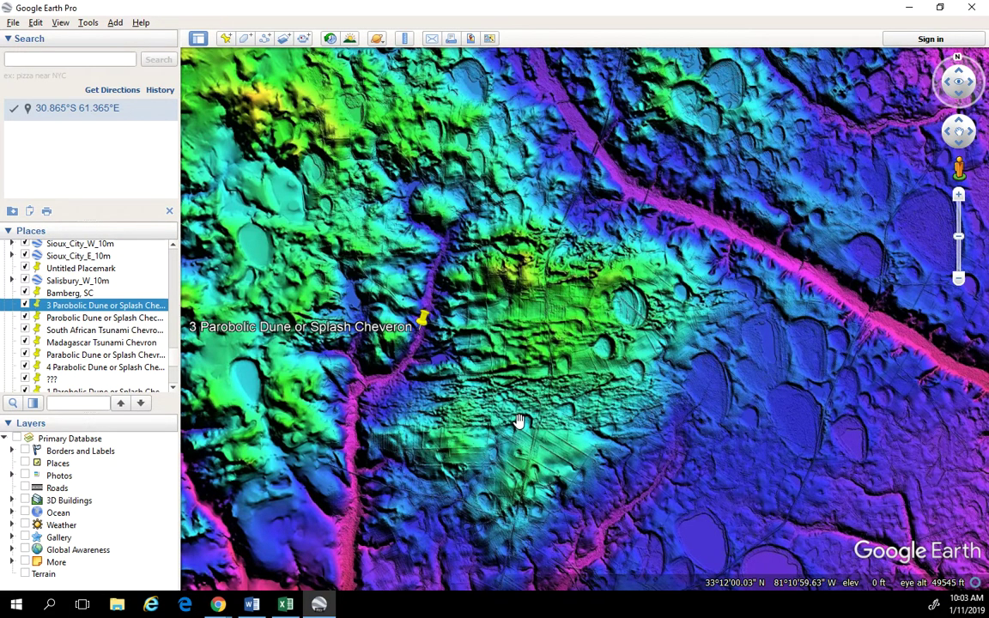
scroll(518, 420, "up", 2)
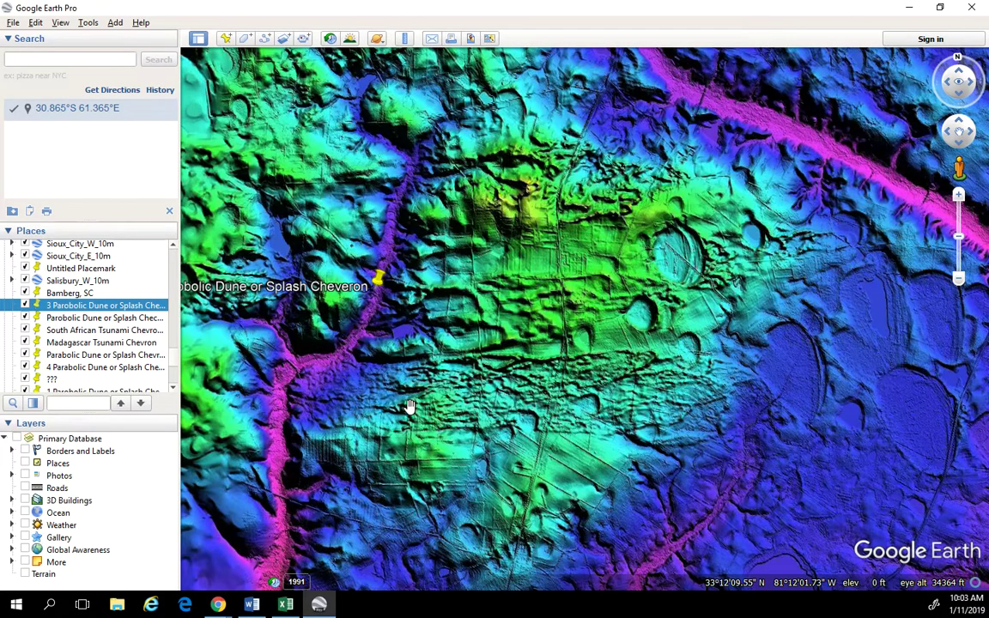
Fly to placemark 4 and pan and zoom to frame the ridged escarpment from about 13.87 mi
double_click(95, 368)
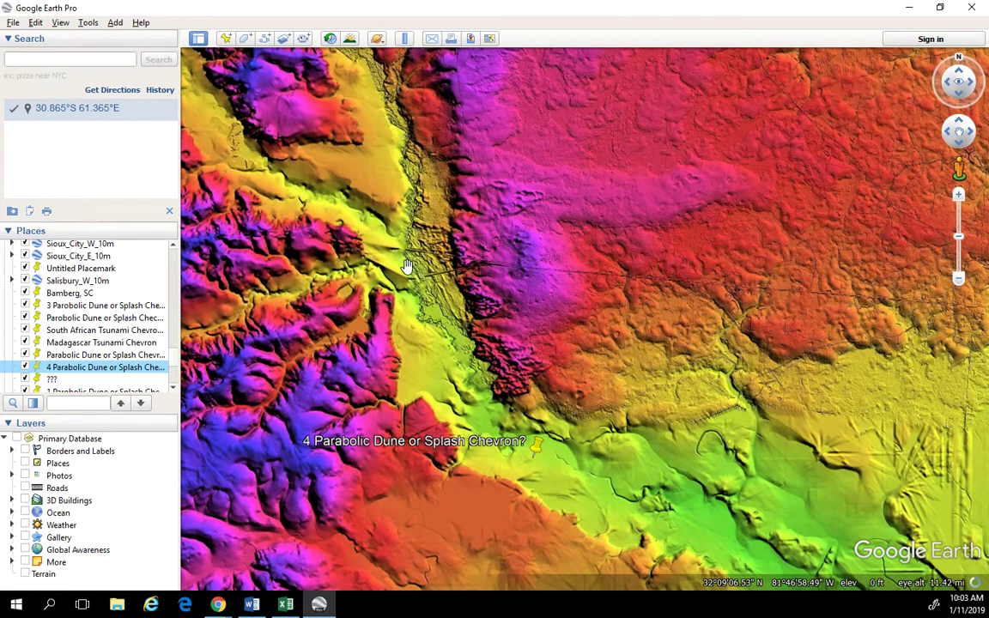
left_click_drag(419, 311, 488, 403)
scroll(497, 412, "up", 3)
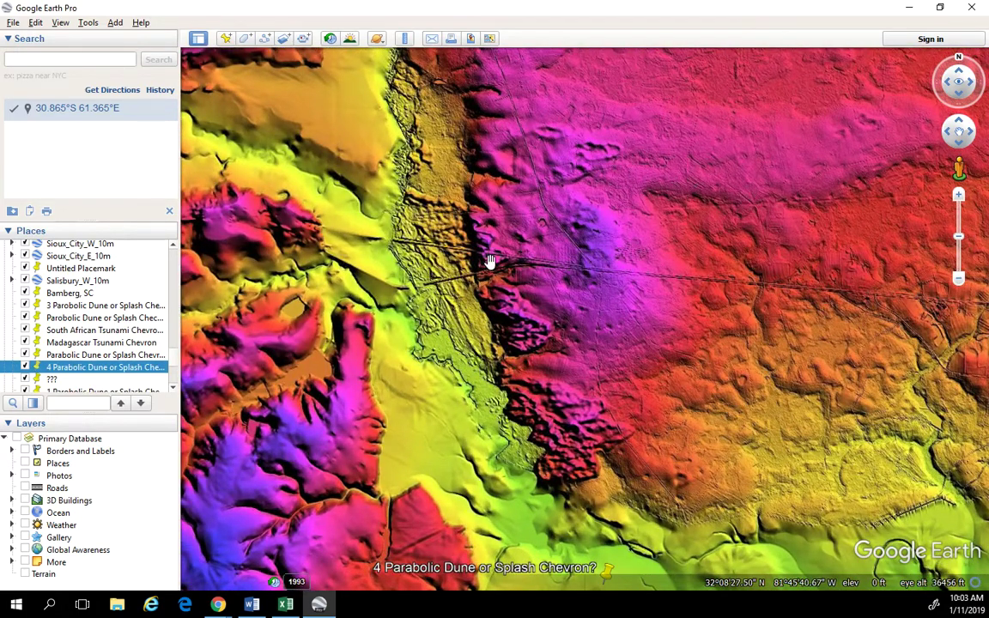
left_click_drag(518, 233, 486, 254)
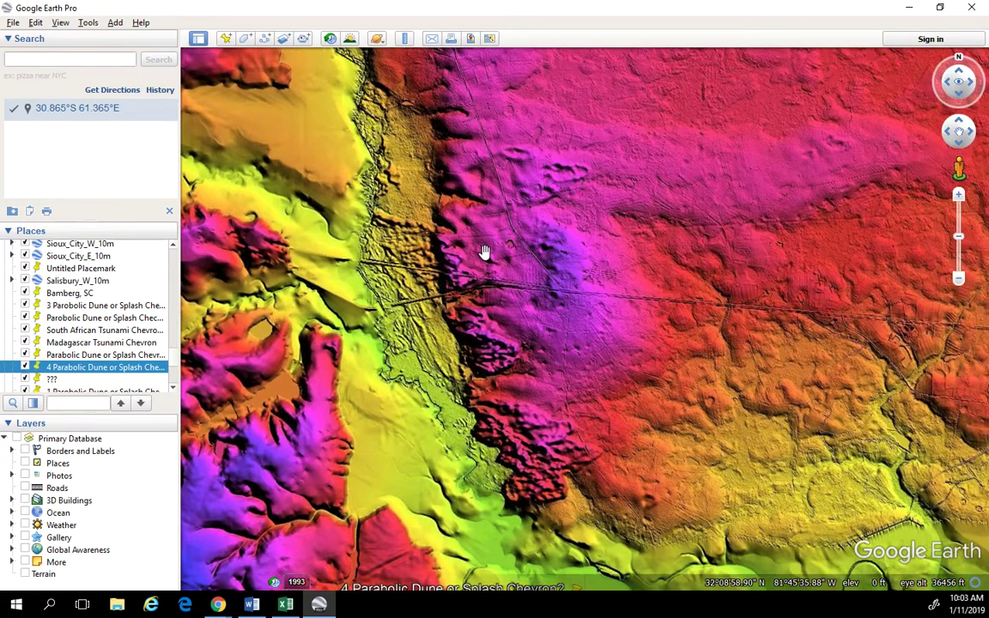
scroll(549, 382, "down", 2)
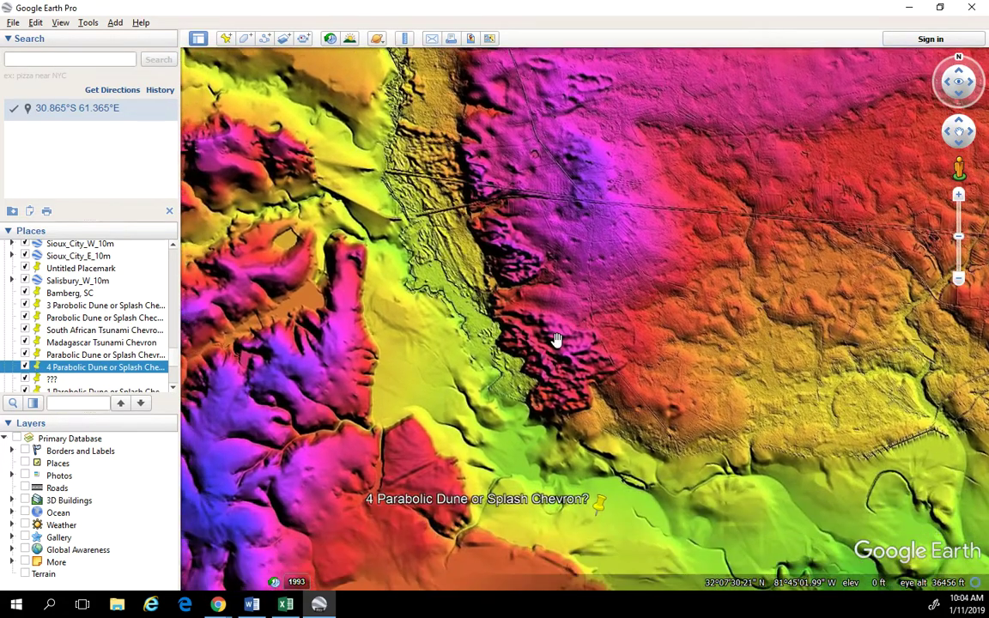
scroll(569, 379, "down", 1)
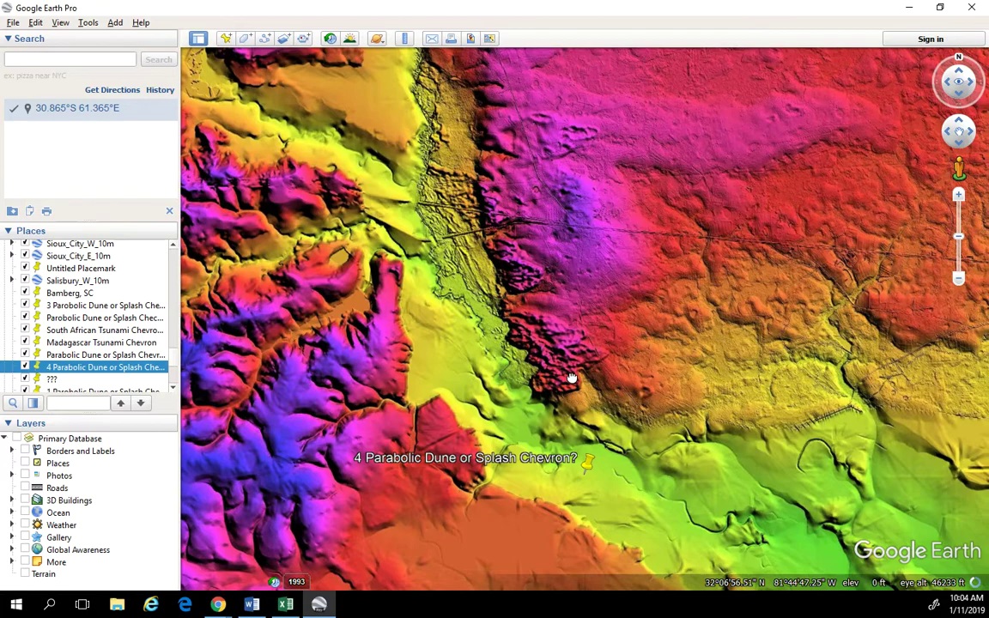
scroll(550, 371, "down", 1)
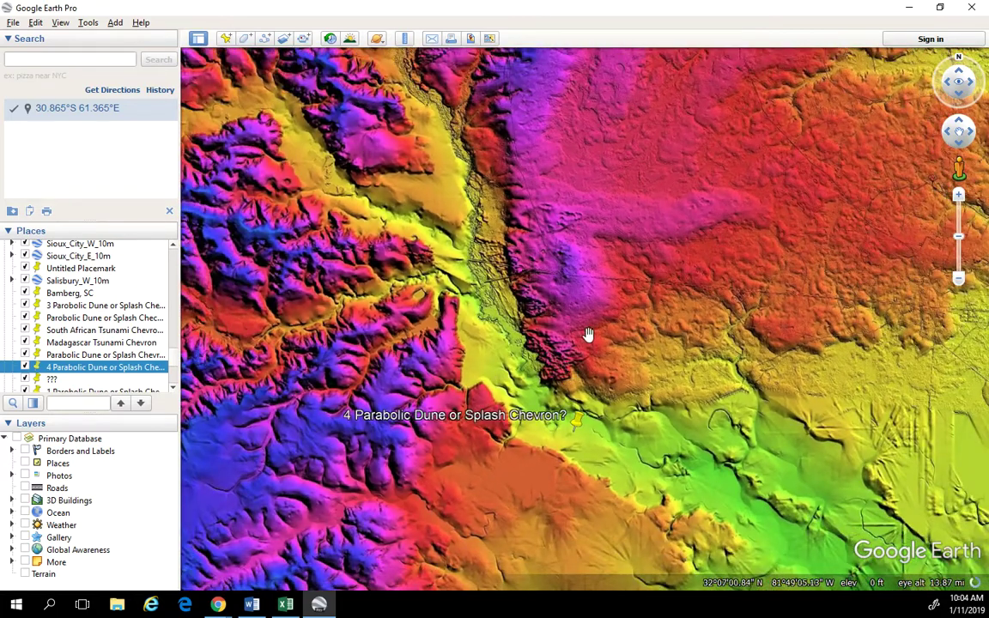
left_click_drag(565, 347, 578, 424)
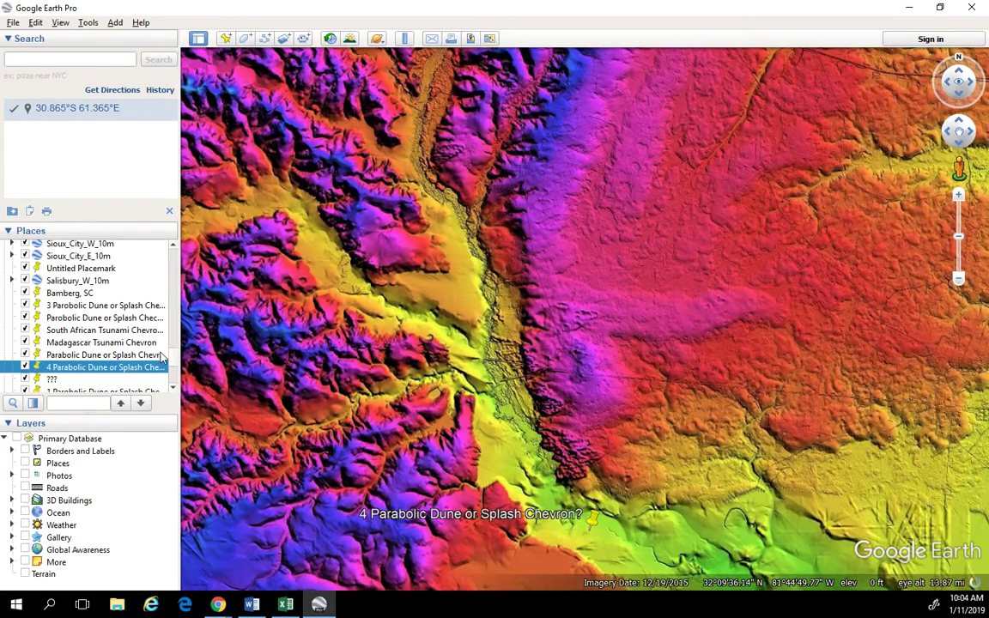
scroll(172, 364, "down", 2)
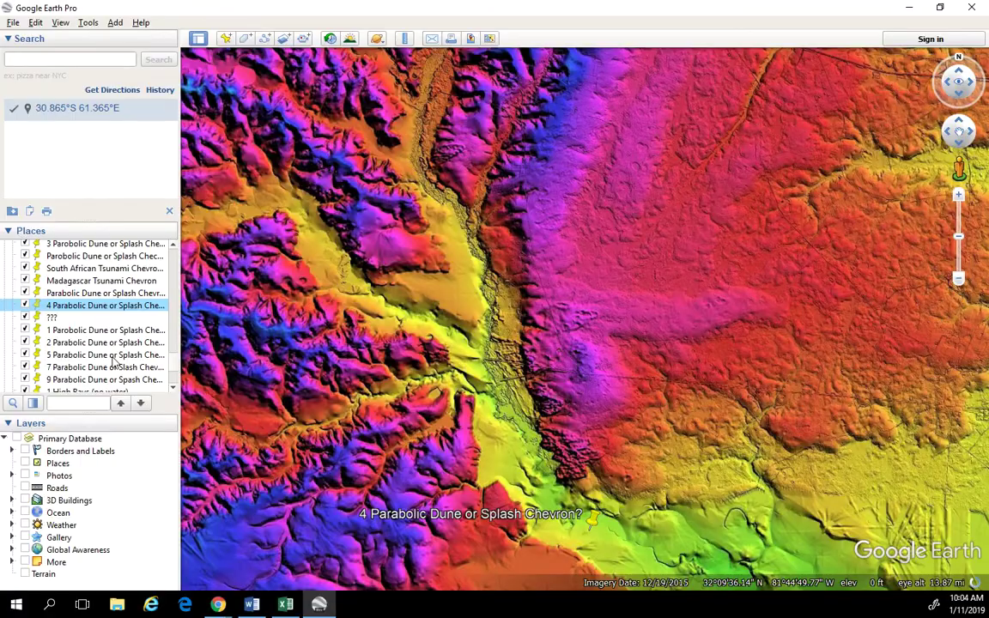
Fly to placemark 5, then pan and zoom in on its chevron deposit beside the oval bays
double_click(111, 357)
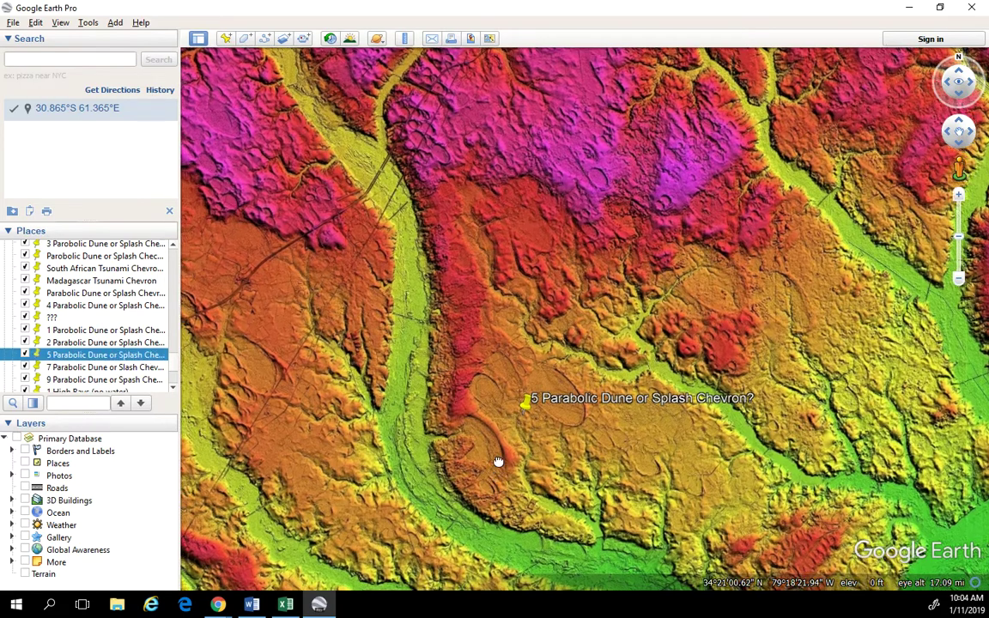
left_click_drag(503, 464, 510, 414)
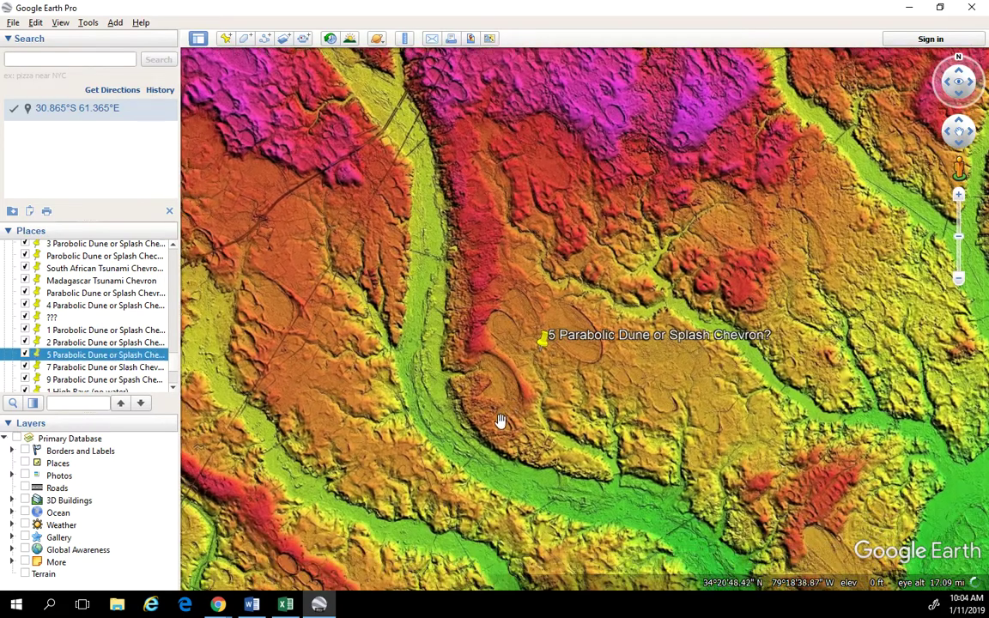
scroll(501, 420, "up", 2)
scroll(480, 422, "up", 2)
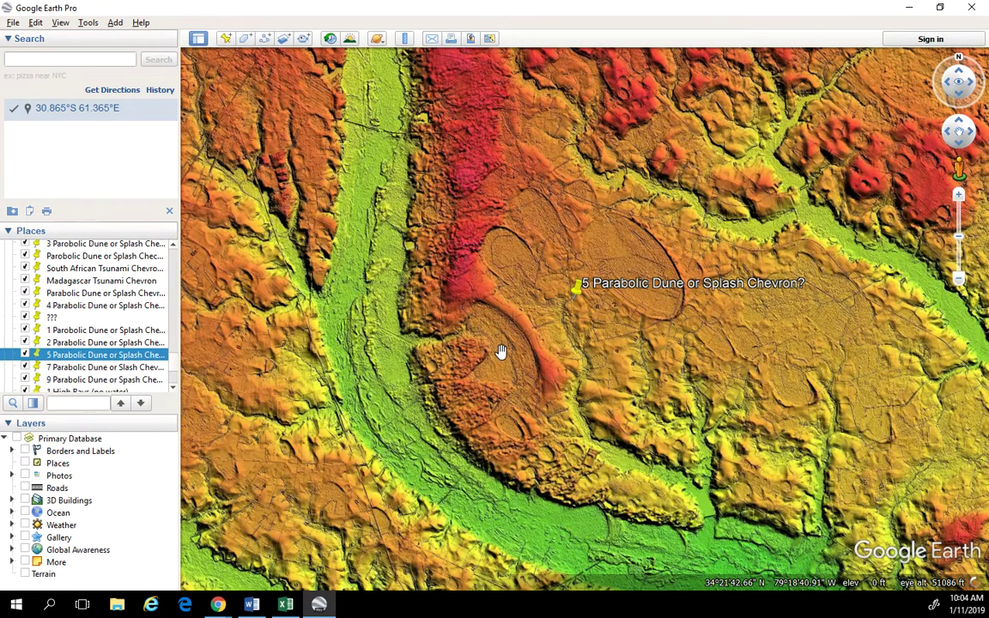
scroll(434, 375, "up", 2)
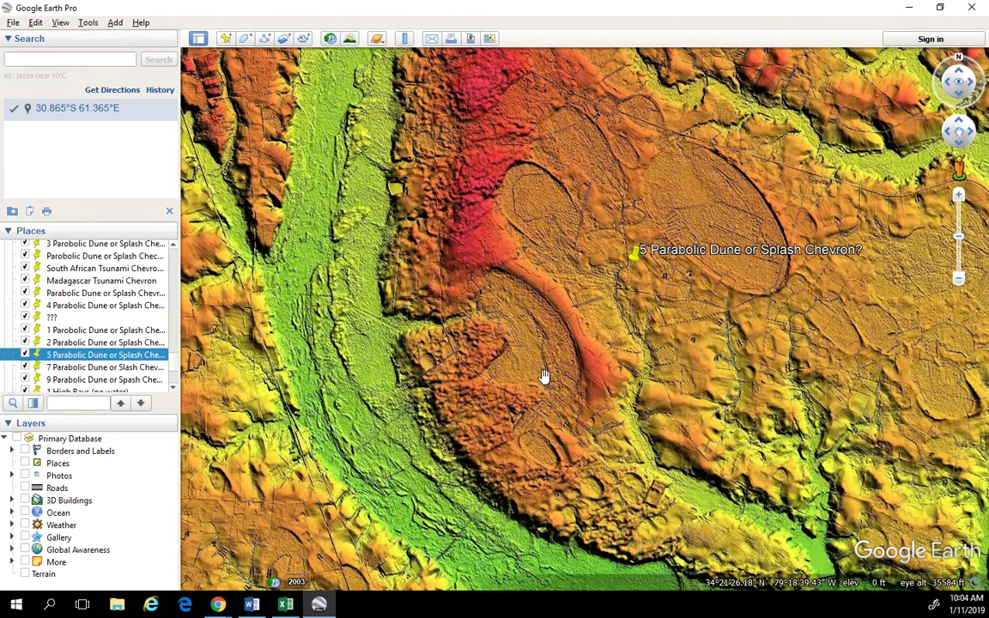
scroll(558, 381, "down", 3)
left_click_drag(560, 384, 574, 406)
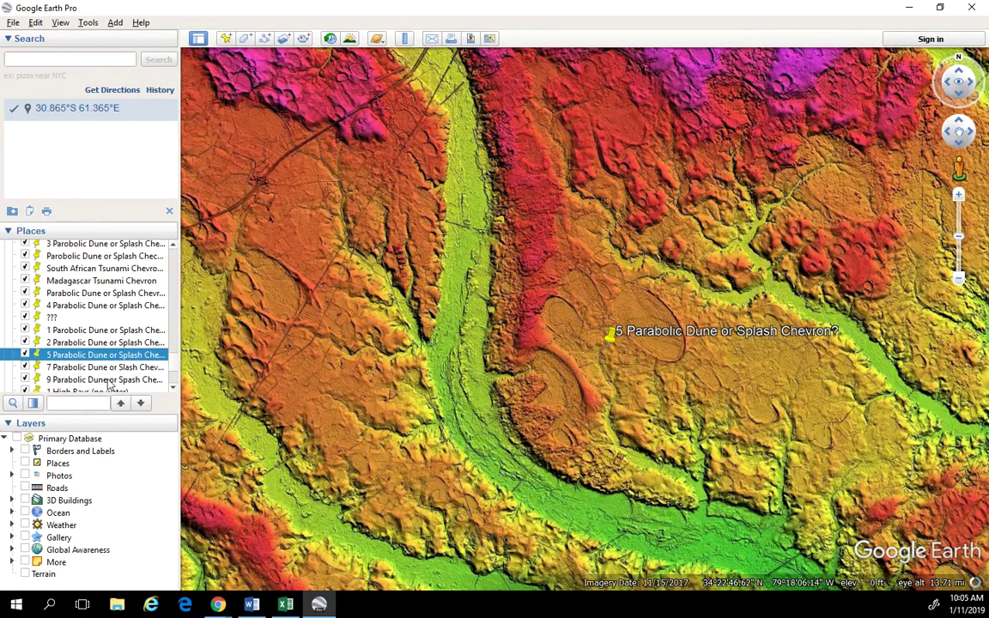
scroll(120, 375, "down", 1)
scroll(120, 373, "up", 2)
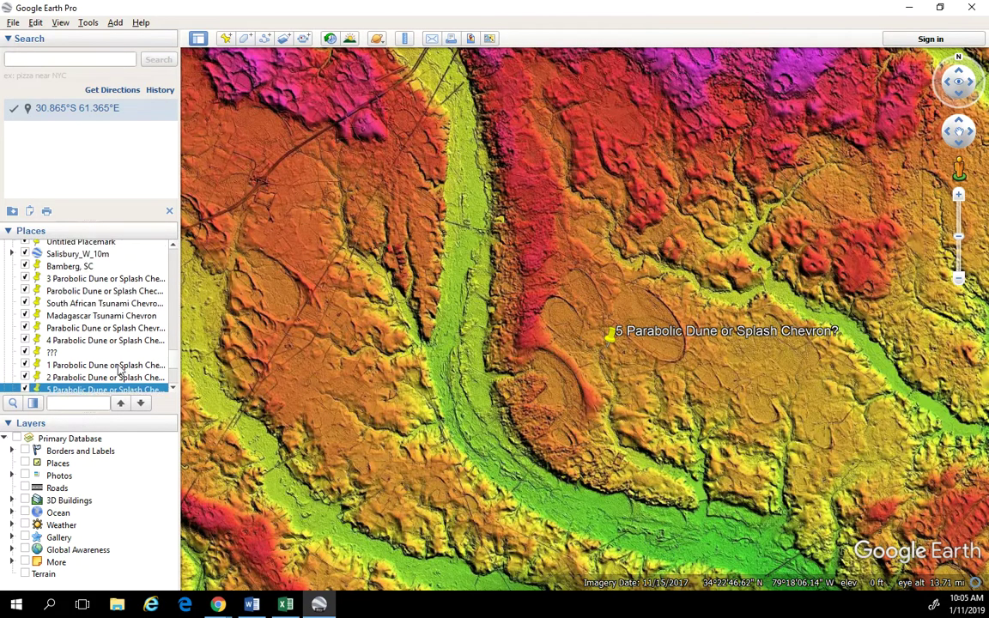
scroll(114, 369, "down", 3)
Fly to placemark 6, then pan and zoom along its ridged dune belt in the river floodplain
double_click(108, 335)
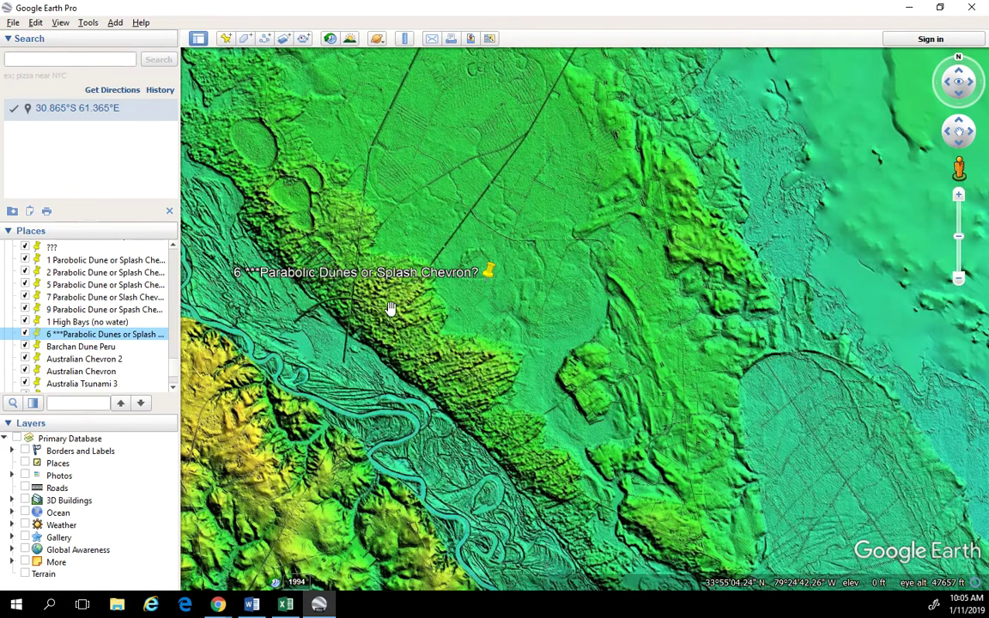
left_click_drag(459, 375, 554, 414)
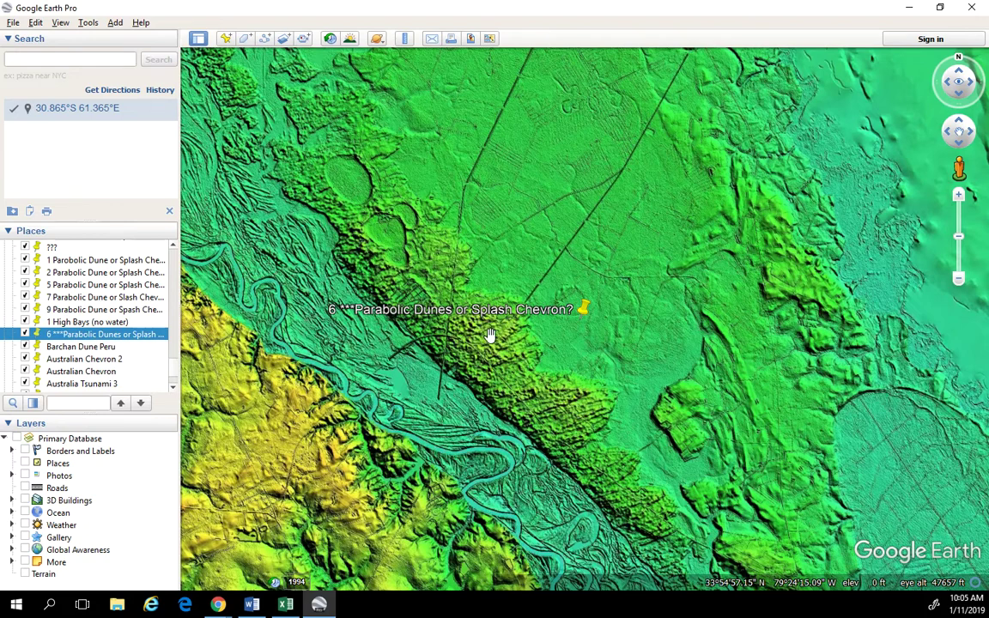
scroll(534, 367, "down", 2)
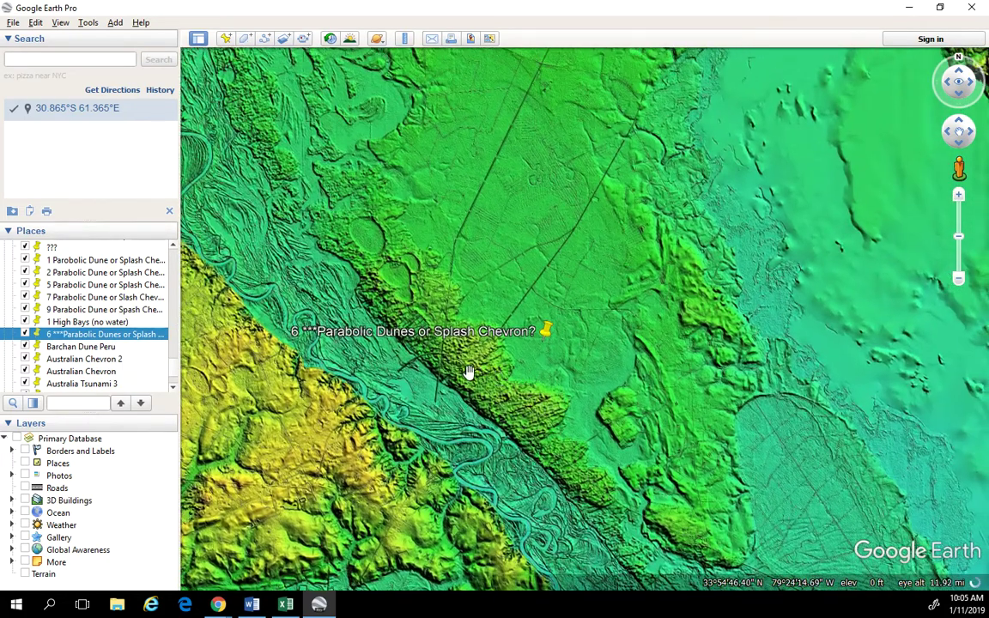
scroll(476, 379, "up", 2)
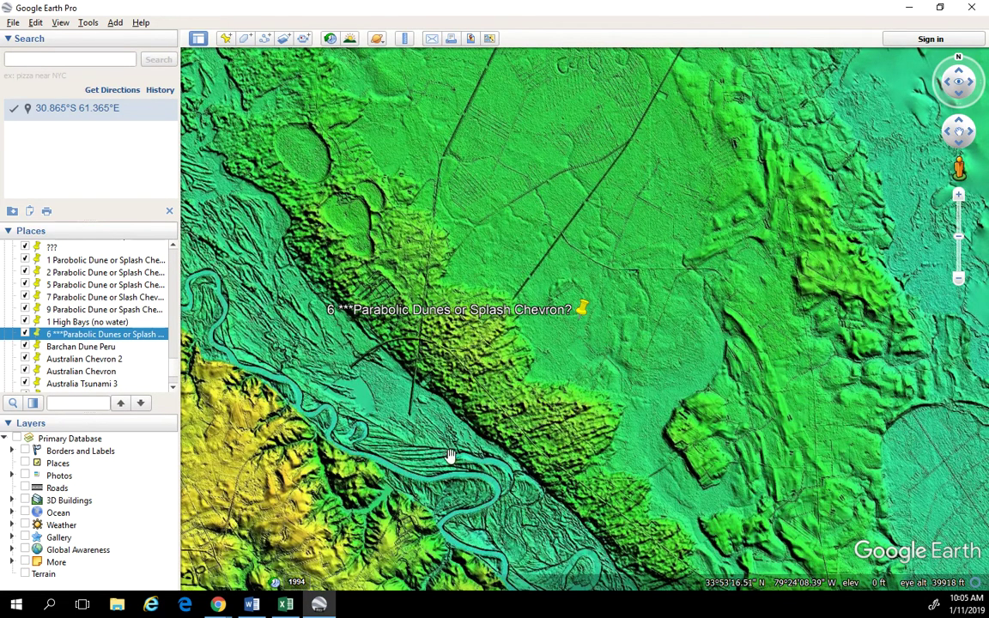
left_click_drag(480, 429, 503, 445)
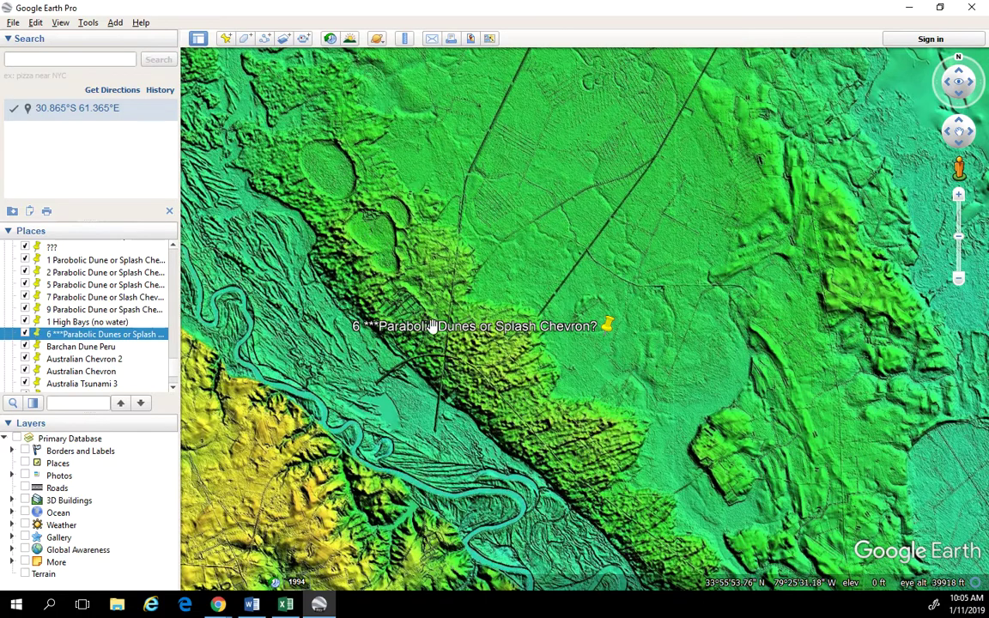
scroll(546, 433, "down", 3)
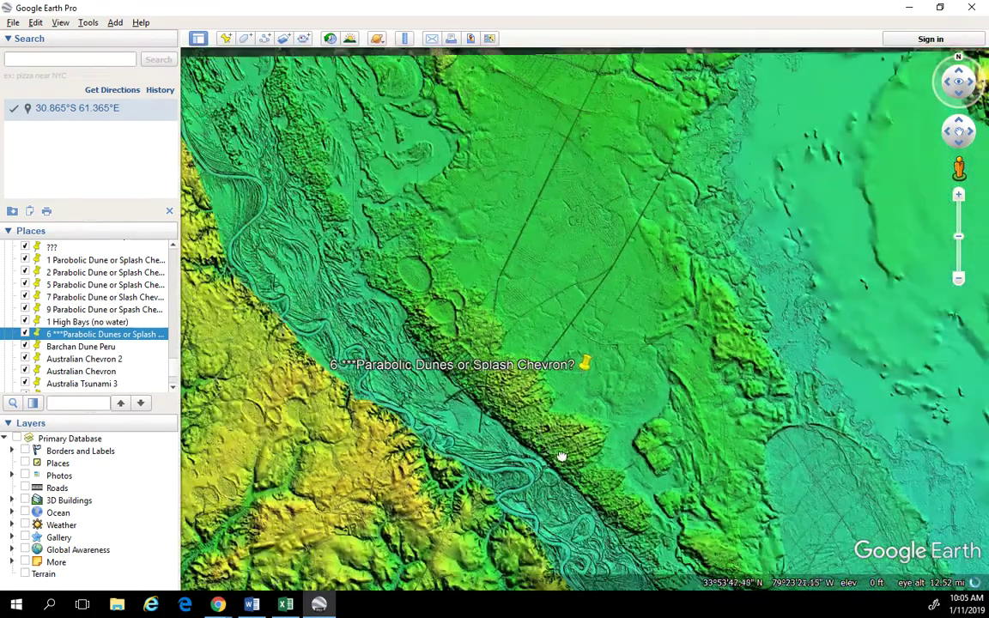
scroll(540, 430, "down", 1)
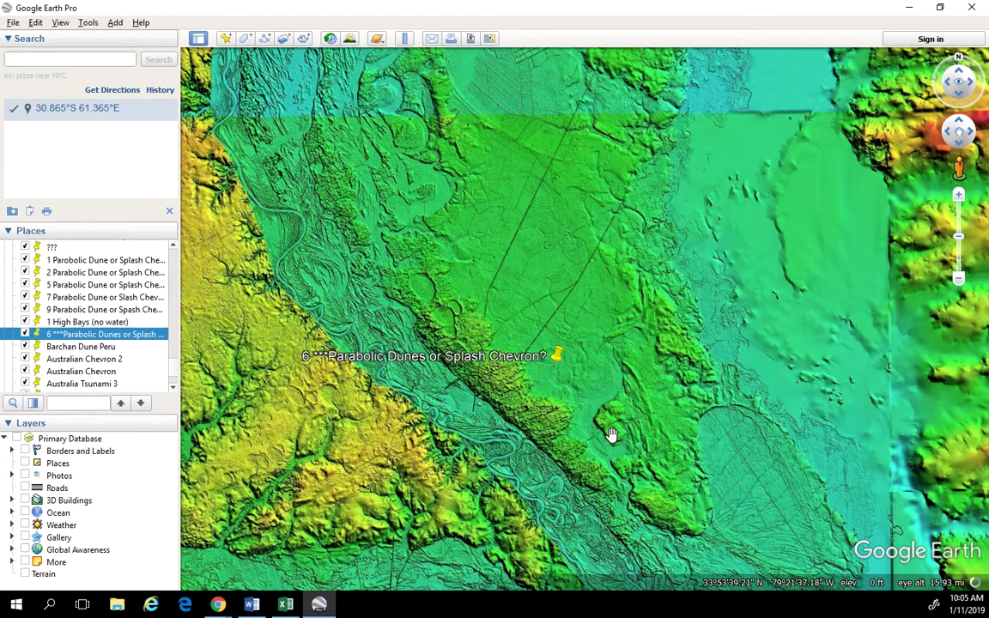
Fly to placemark 7, then pan and zoom out to 22.65 mi along its diagonal ridges
double_click(83, 298)
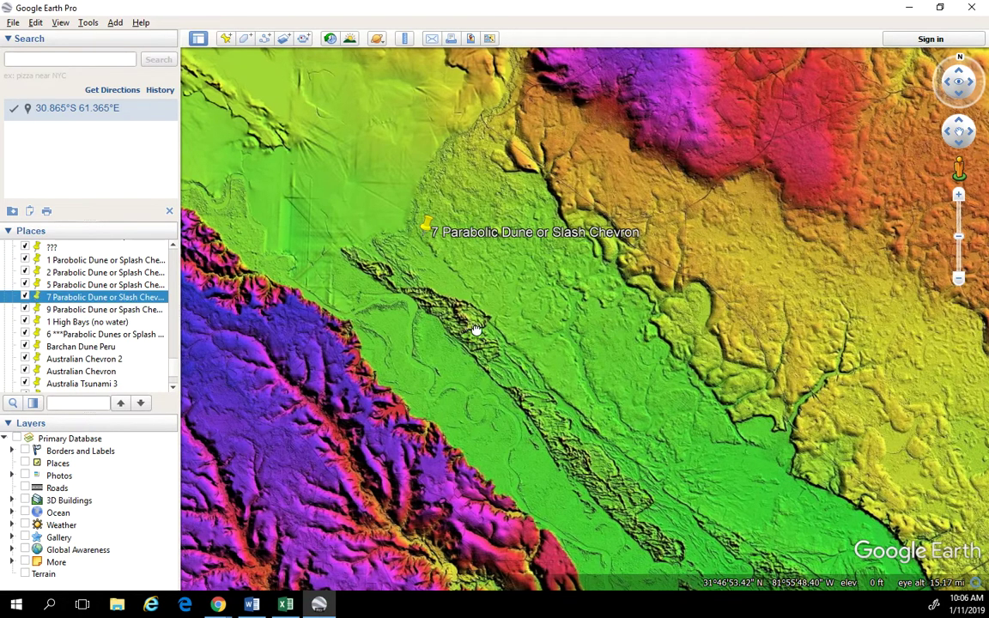
left_click_drag(470, 326, 626, 419)
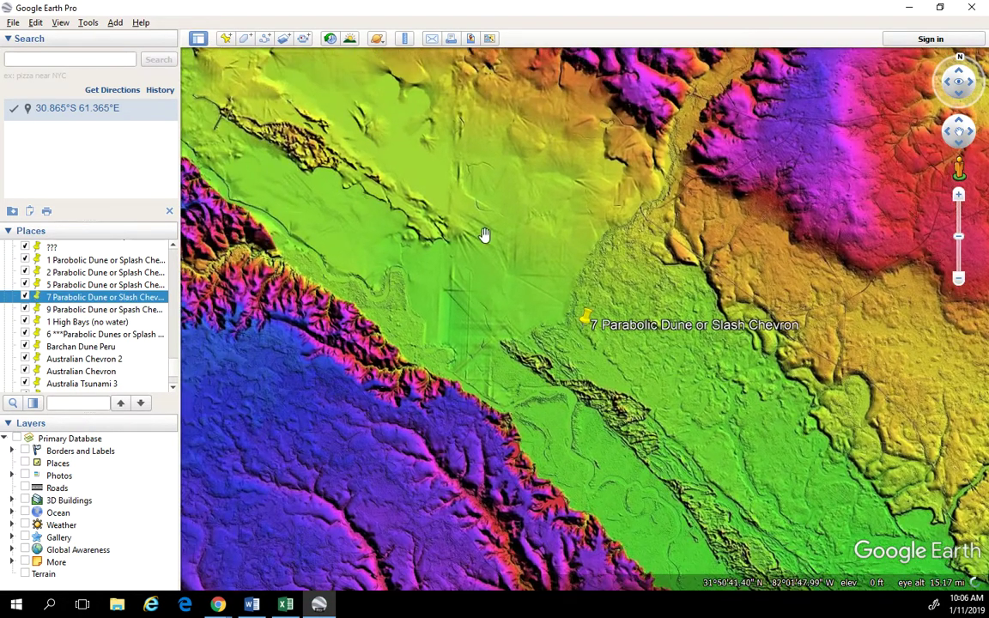
mouse_move(697, 352)
left_mouse_down()
mouse_move(591, 266)
mouse_move(571, 220)
left_mouse_up()
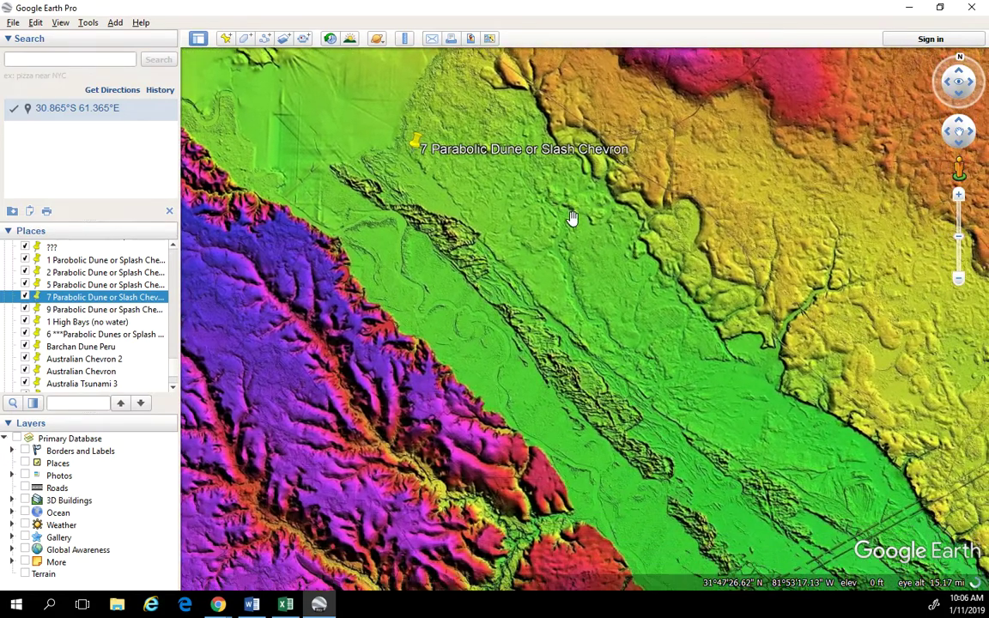
left_click_drag(664, 448, 634, 372)
scroll(640, 379, "down", 3)
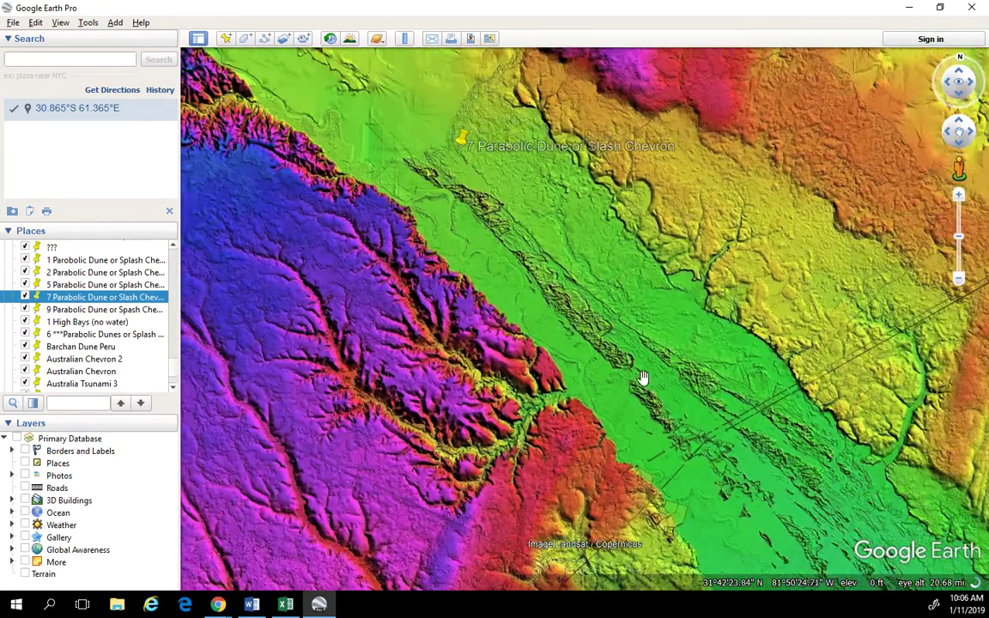
left_click_drag(688, 402, 783, 482)
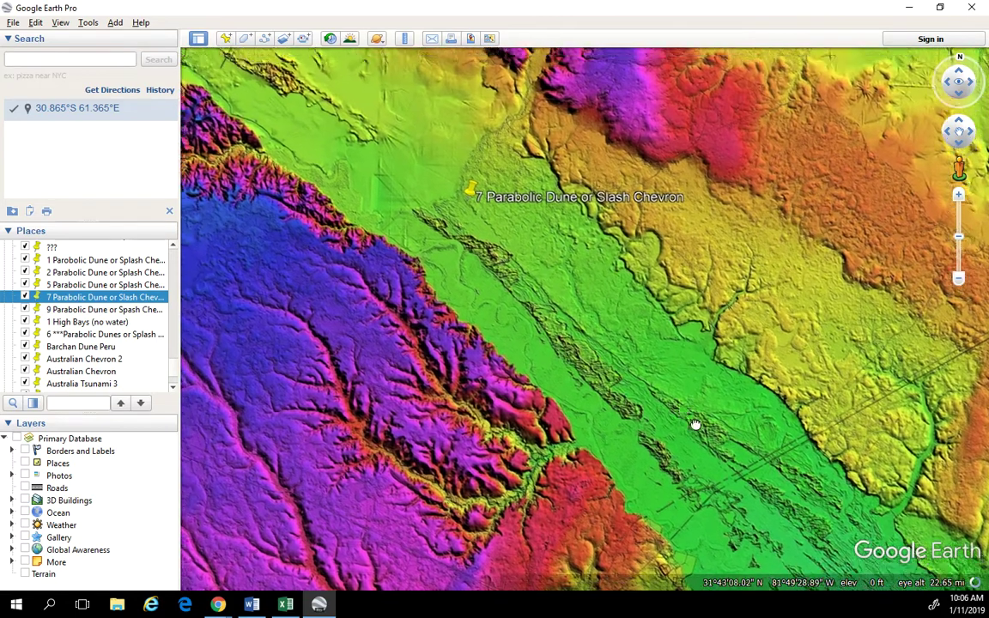
Pan placemark 7 back to centre, its ridged strip running lower right between magenta uplands
left_click_drag(695, 421, 755, 484)
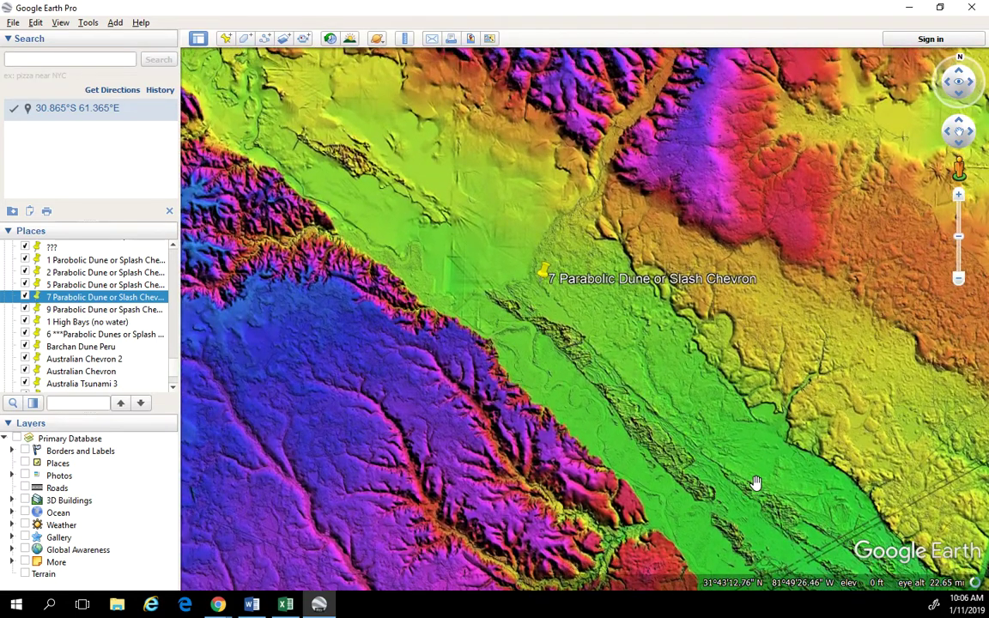